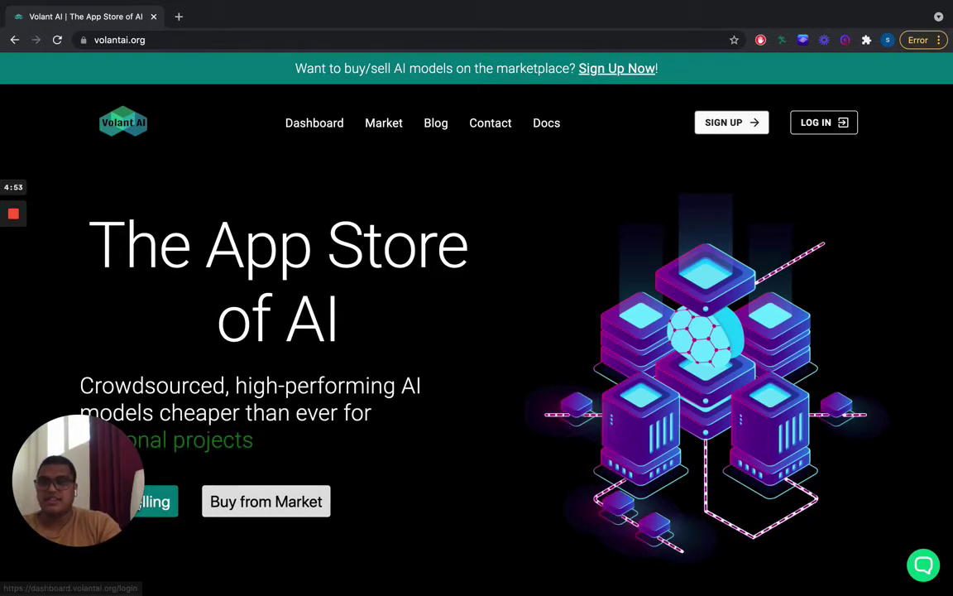
Go from volantai.org to the selling dashboard and start a new model upload
left_click(116, 501)
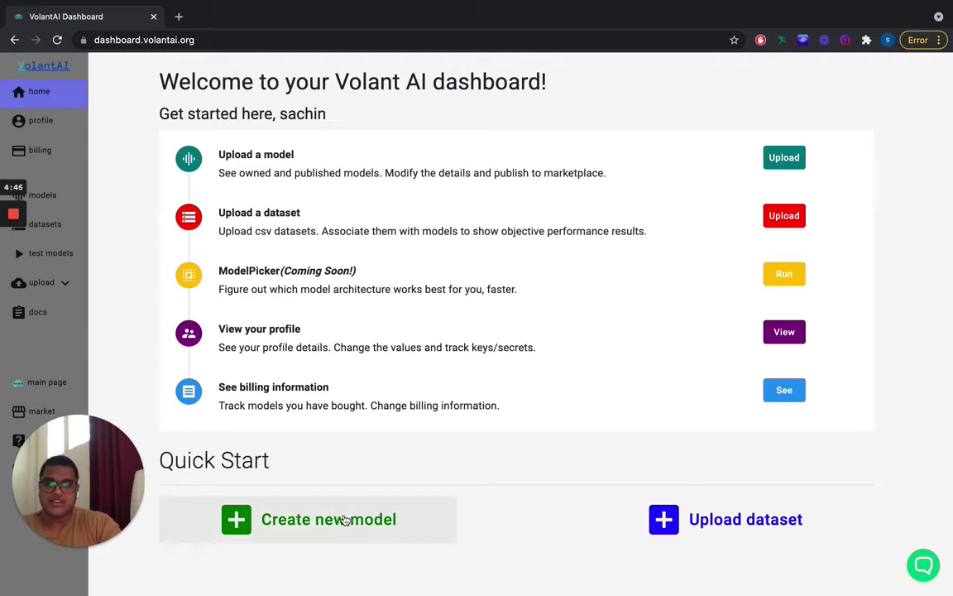
left_click(346, 520)
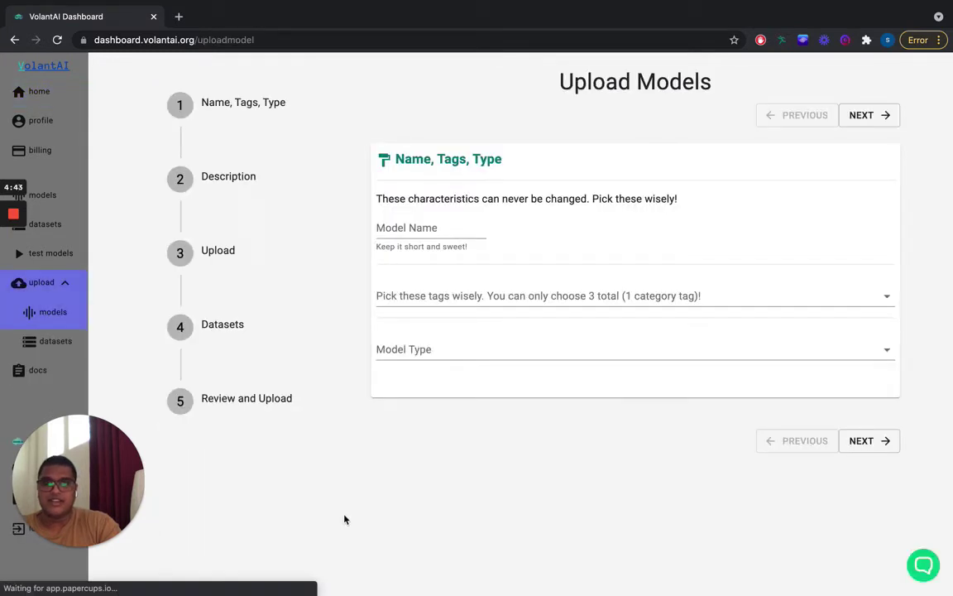
Begin the Model Name with TSLA after checking the training output in the terminal
left_click(470, 235)
key("ctrl+Right")
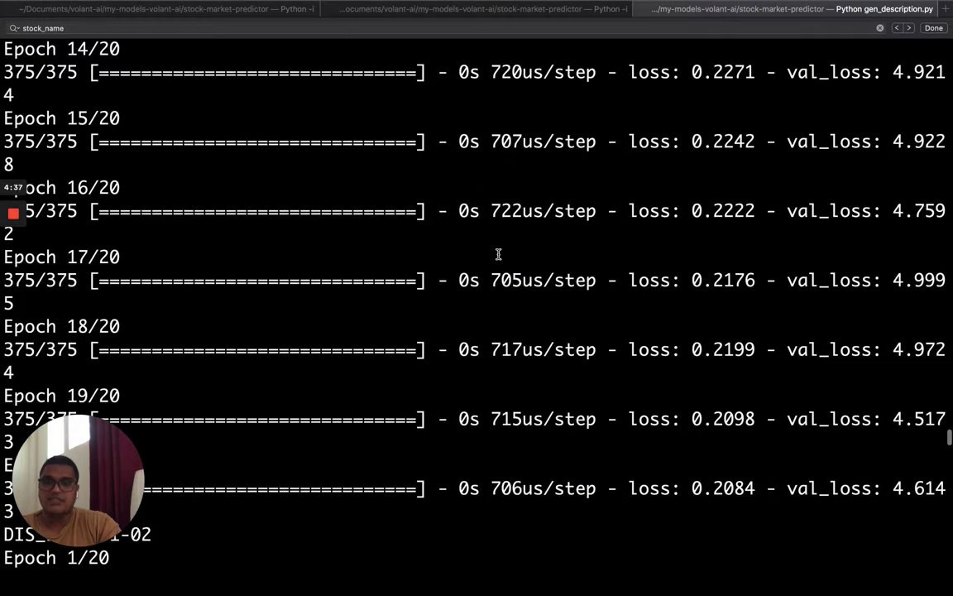
scroll(498, 254, "up", 3)
key("ctrl+Left")
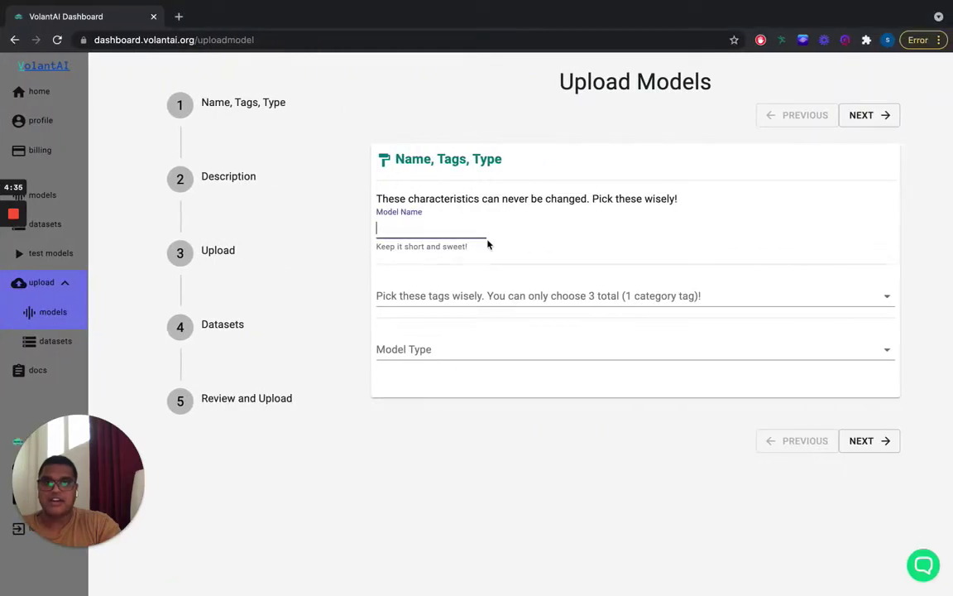
type("TZ")
type("SLA")
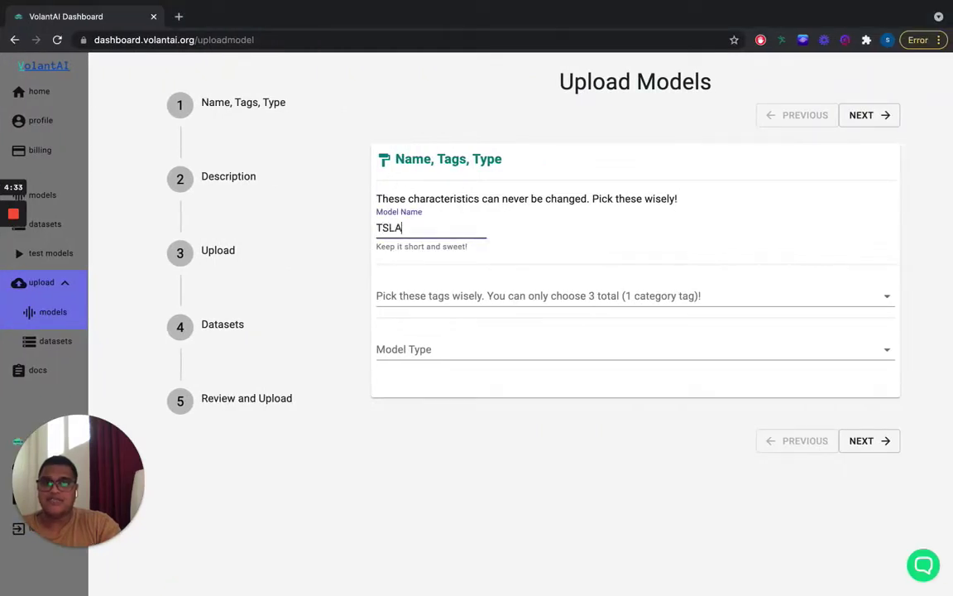
Tag the model regression and finance and set its Model Type to FEED_FORWARD
left_click(474, 299)
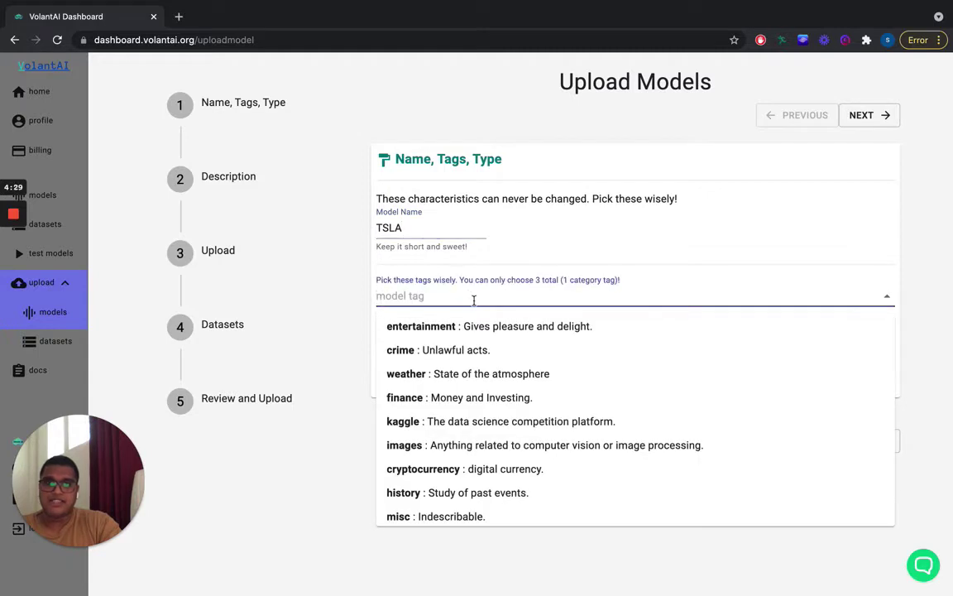
type("reg")
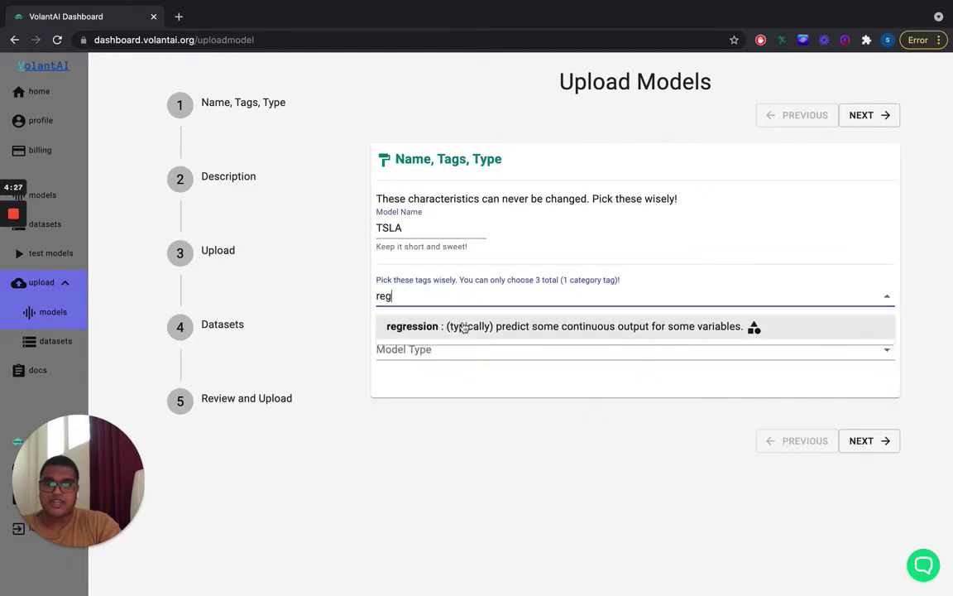
left_click(462, 325)
type("f")
left_click(455, 335)
left_click(438, 353)
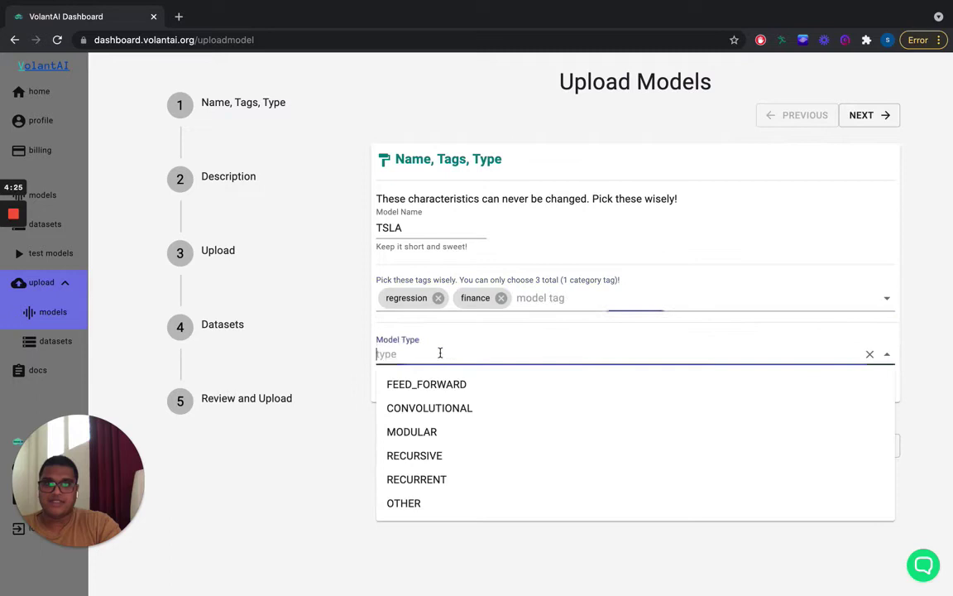
left_click(432, 382)
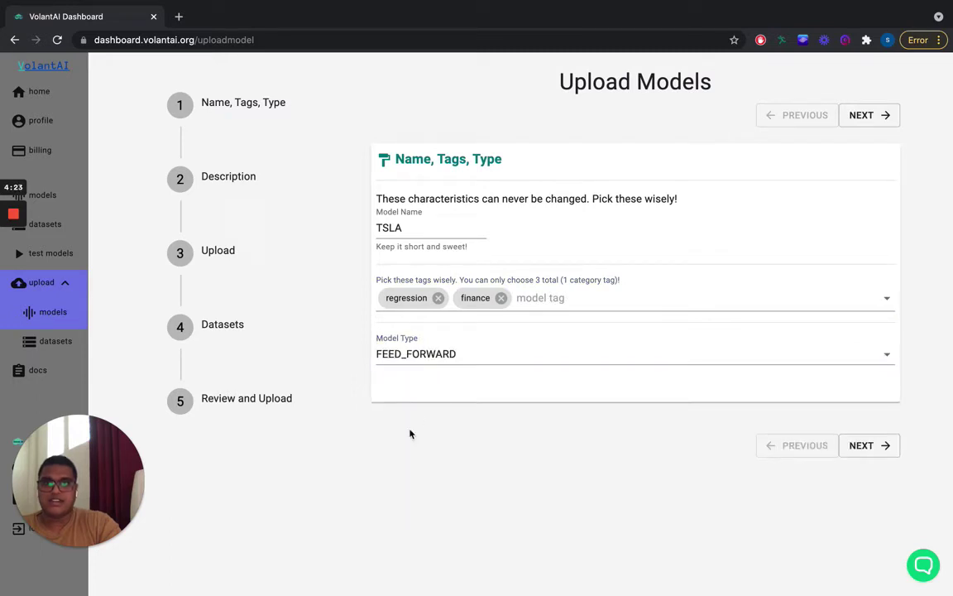
Complete the model name as 'TSLA Close Predictor'
left_click(459, 233)
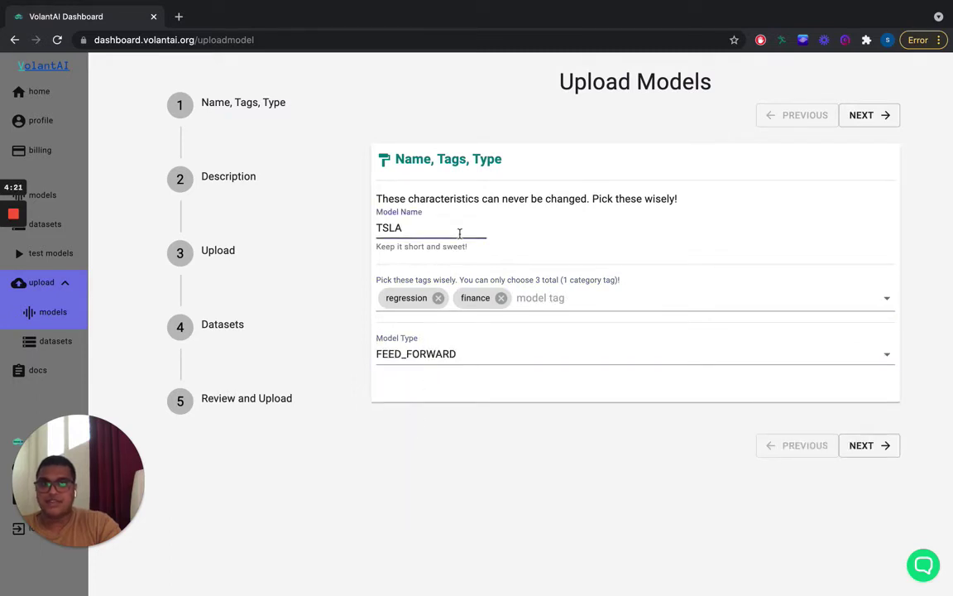
type("Cl")
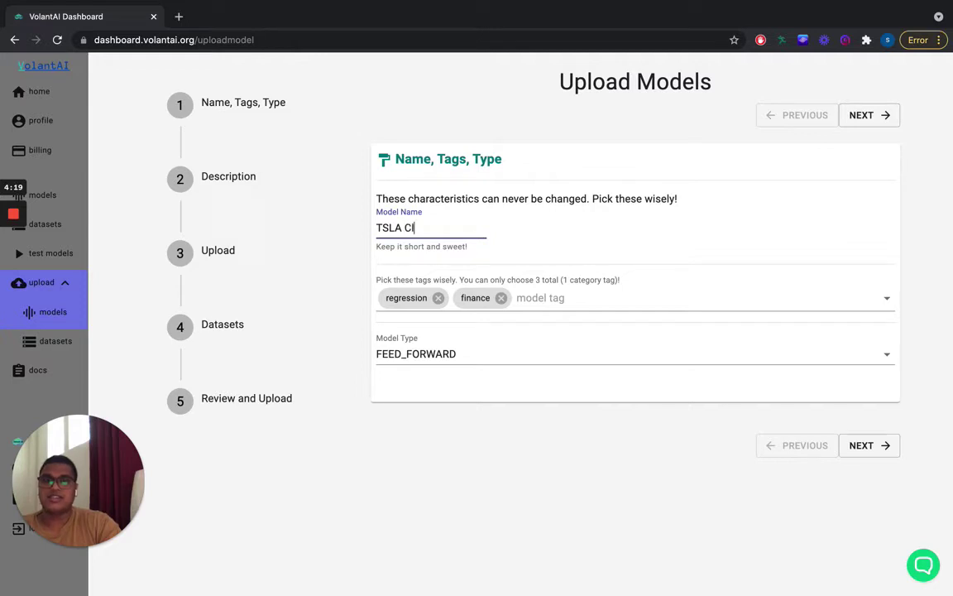
type("ose Predi")
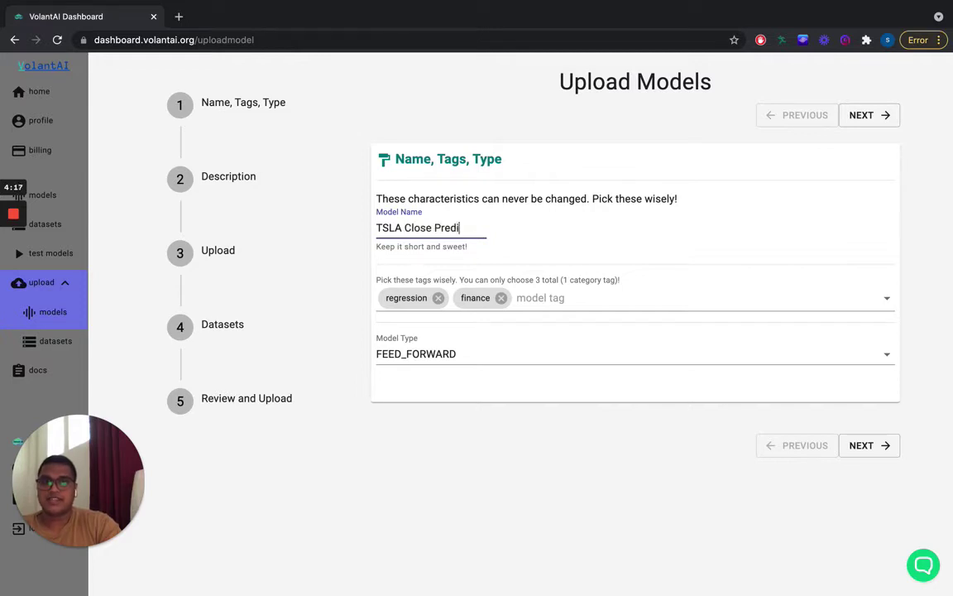
type("ctor")
left_click(443, 419)
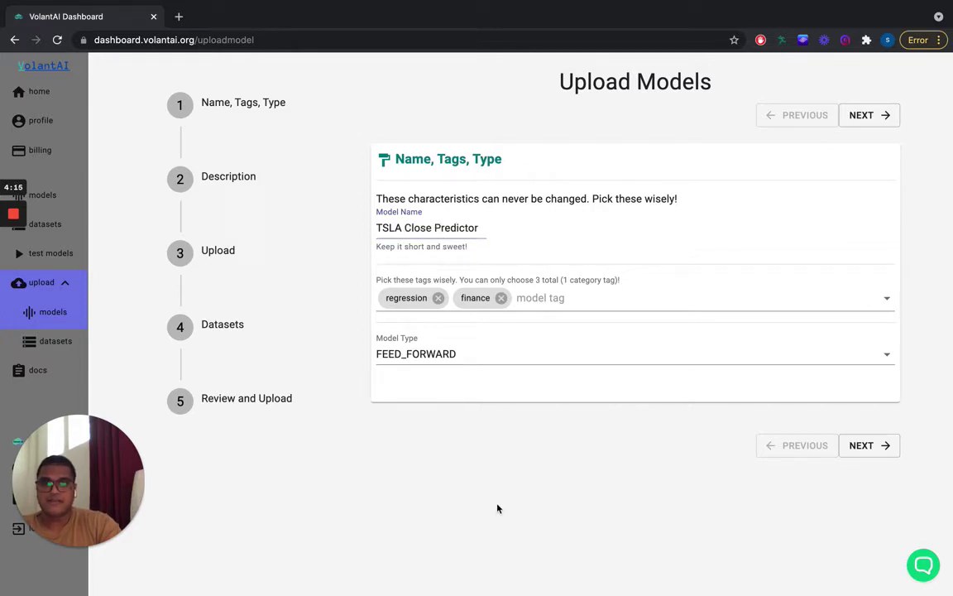
On the description step, replace the Raw Markdown template with the prepared TSLA description
left_click(880, 455)
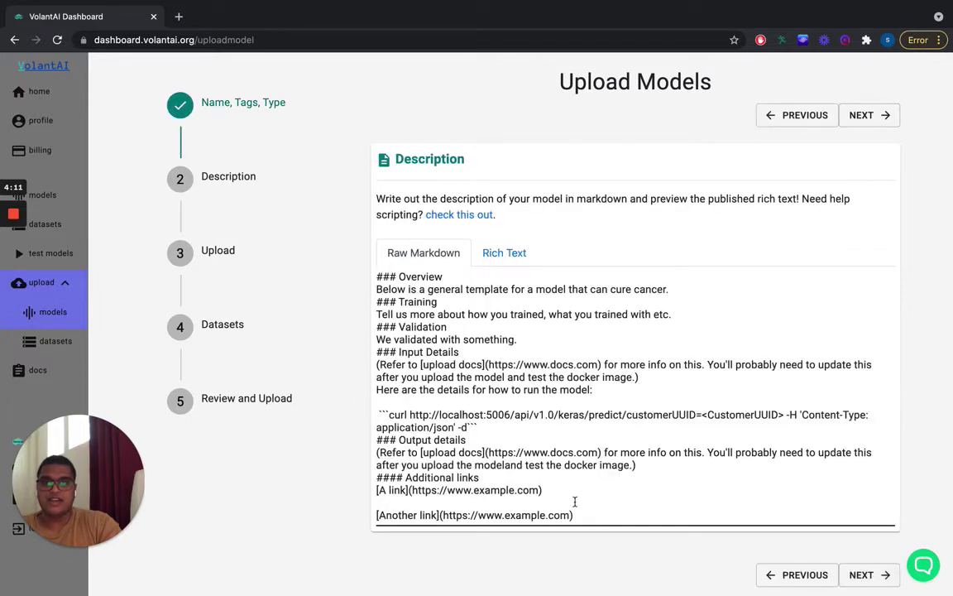
left_click_drag(593, 515, 375, 259)
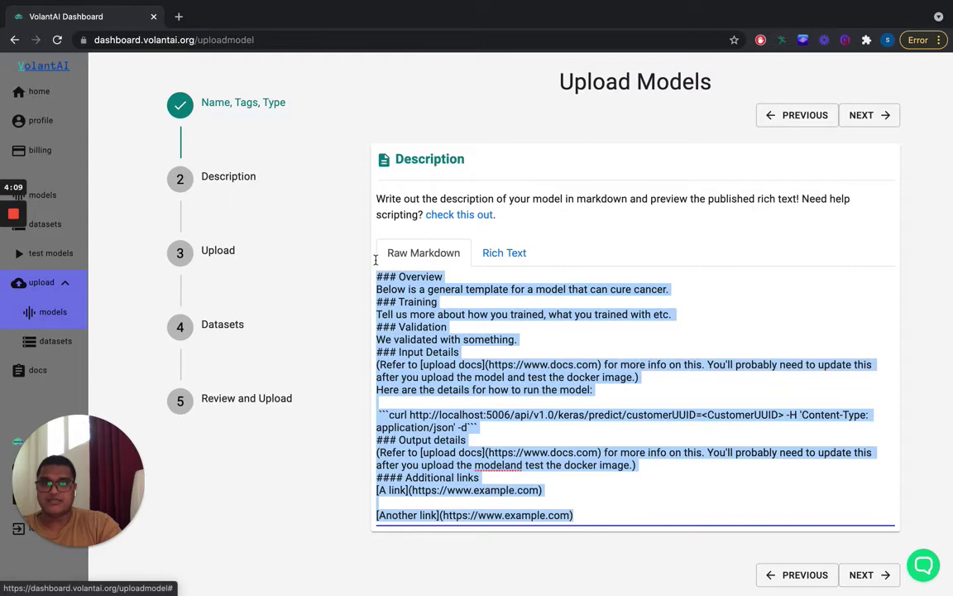
type("### Overview This is a model that predicts the TSLA close prices at the end of a certain day. Currently, it takes in the previous 5-days of close values and yields day 6. This model does not directly use temporal data but rather relies upon previous day's behaviors. It's likely more reliable than arbitrarily predicting for a certain date.  ### Training Built a multi-layer feedforward, densely-connected neural net. Trained with yahoo finance historical dataset from ipo date (June 29, 2010) to July 17,2021. Used specific optimizers and training schedule (not shared here to protect quality of model). ### Validation Validated using above historical dataset. Used a 70-20-10 split with the data. Test Data performance details coming soon! ### Input Details As per documentation, need to create a csv with feature fields of day_1, day_2, day_3, day_4, day_5. These corresponding values will be used to predict day6. Follow documentation instructions for how to curl after running your docker instance.  #### Additional links [Yahoo finance TSLA ](https://finance.yahoo.com/quote/TSLA/history?ltr=1)")
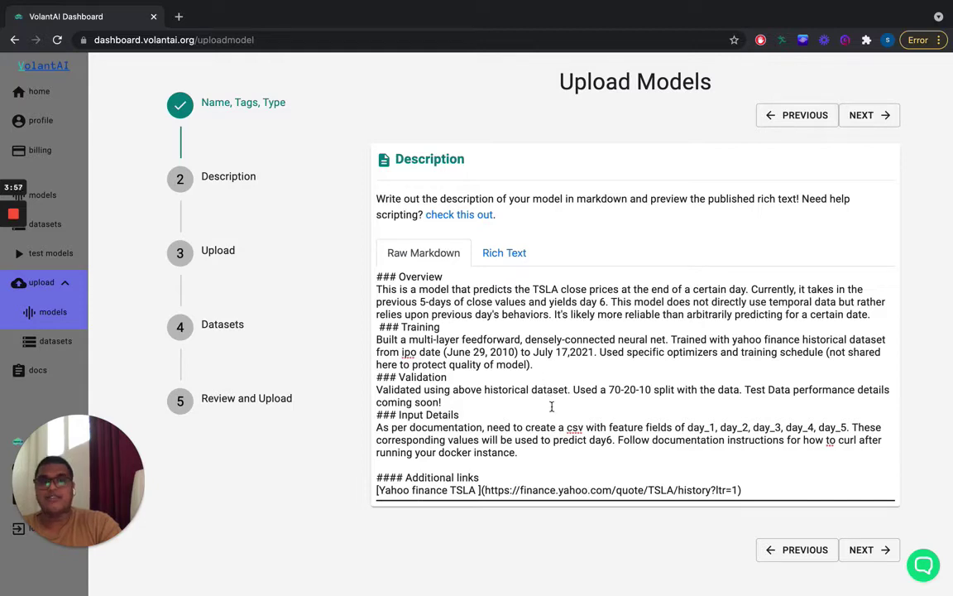
Preview the rendered description in Rich Text, reviewing its sections
left_click(506, 252)
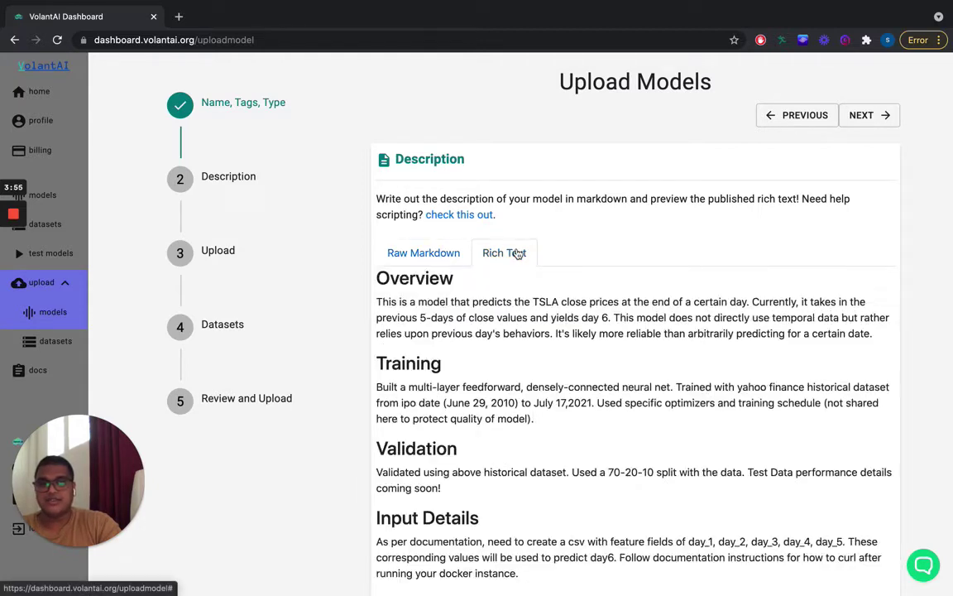
scroll(632, 434, "down", 2)
scroll(632, 433, "down", 2)
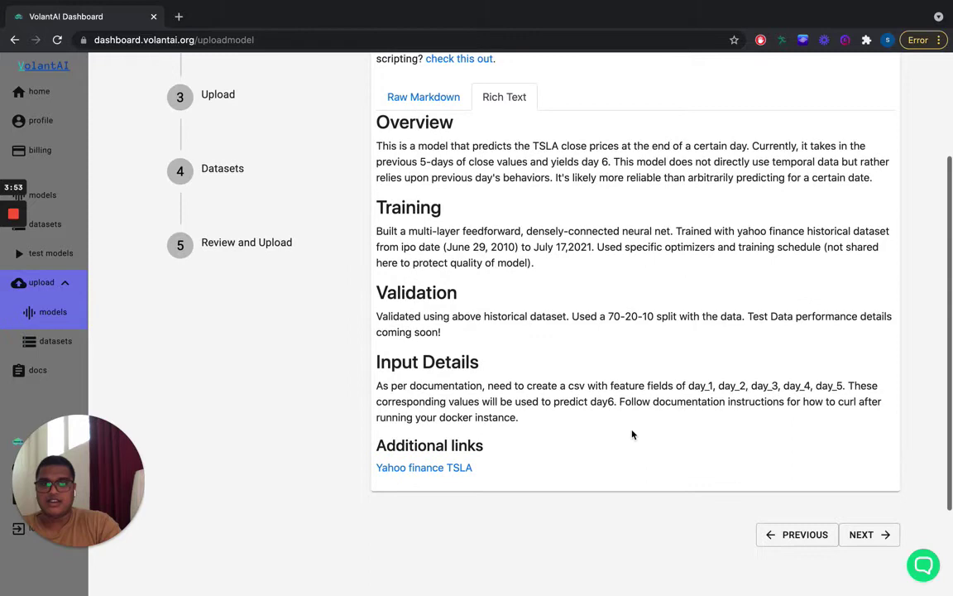
Attach TSLA_2010-06-29_regression_model.h5 as the model file
left_click(866, 538)
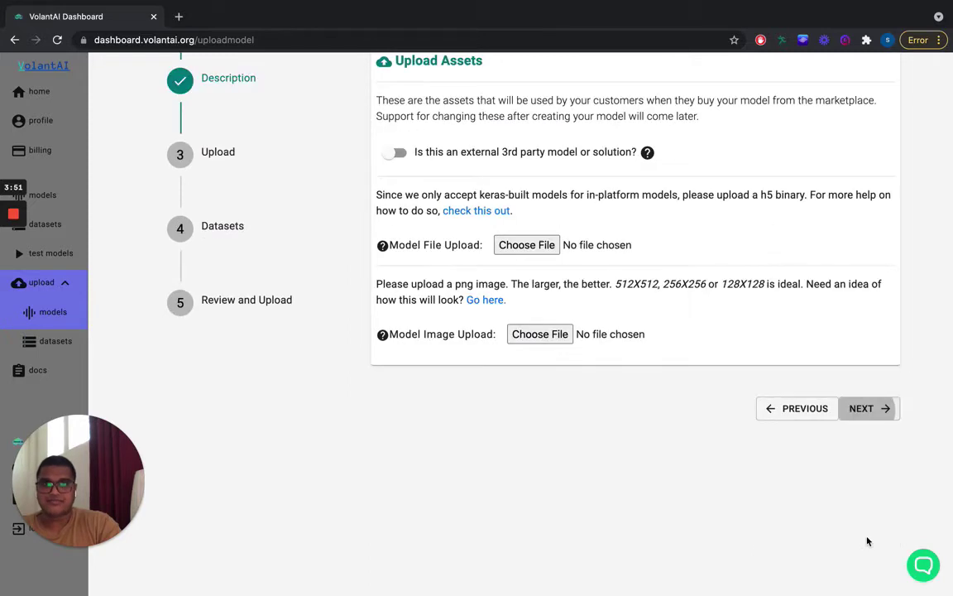
scroll(793, 423, "up", 1)
scroll(793, 423, "up", 1)
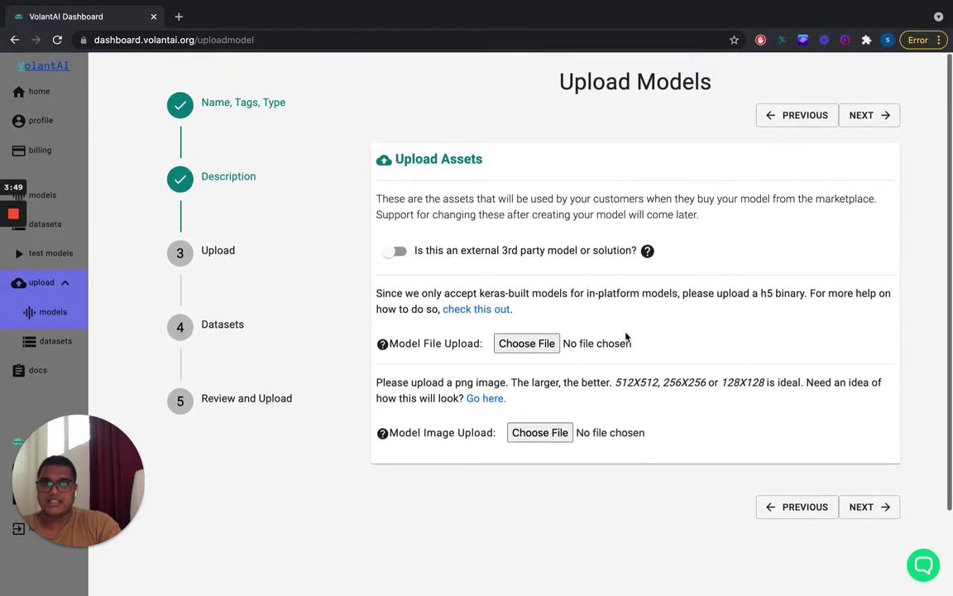
left_click(537, 347)
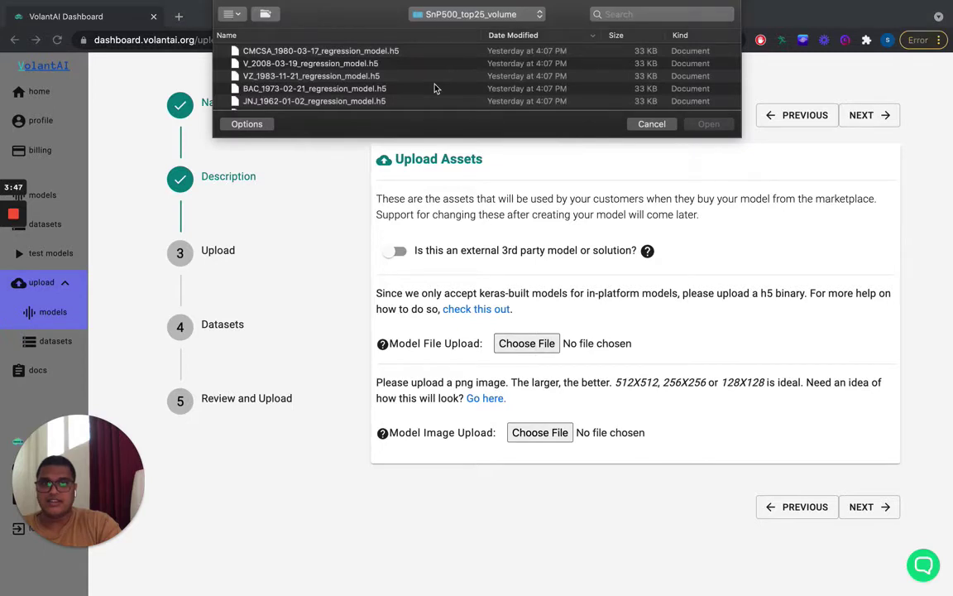
scroll(434, 86, "down", 3)
scroll(435, 88, "down", 5)
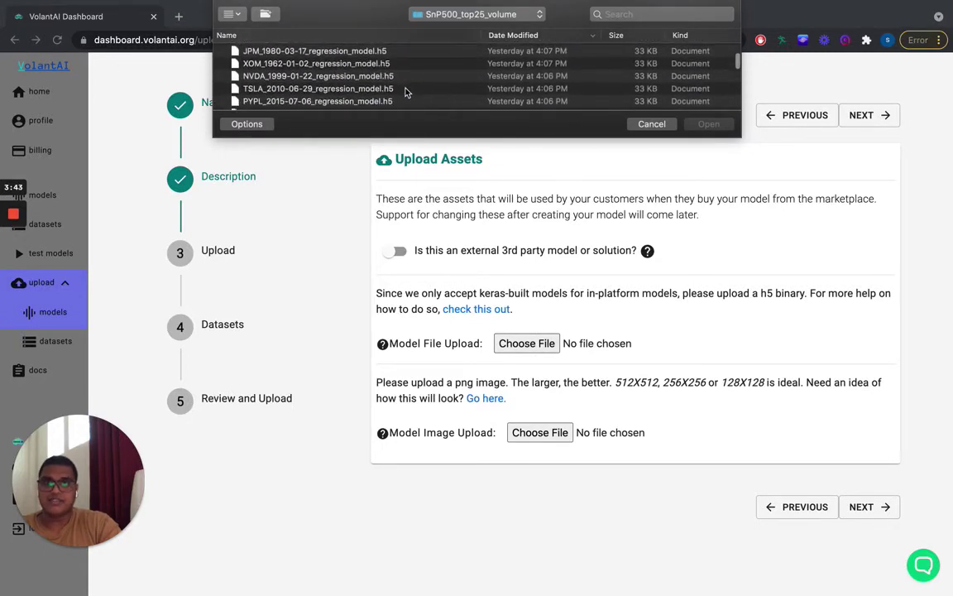
double_click(405, 91)
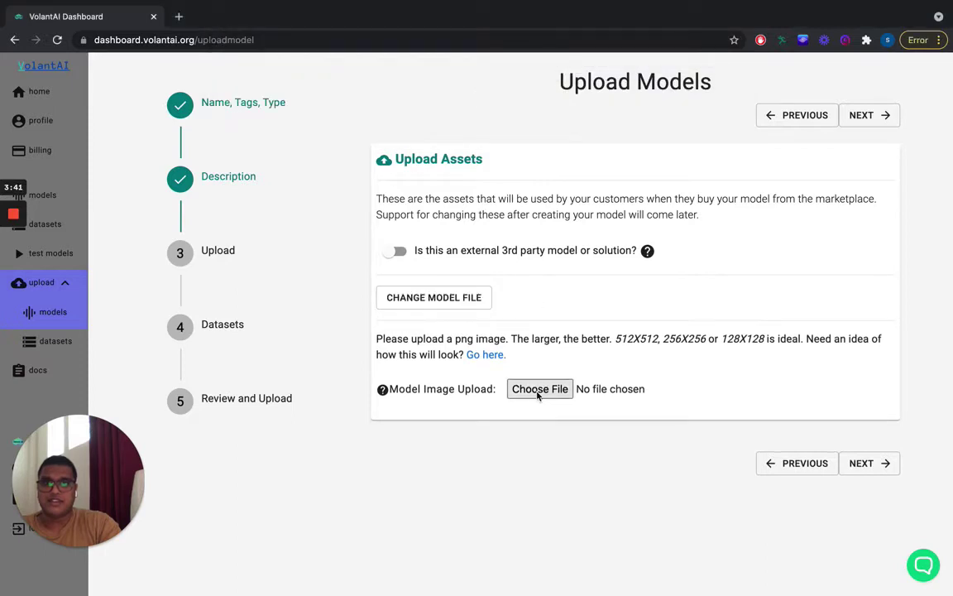
Attach the tsla image from Documents as the Model Image
left_click(541, 389)
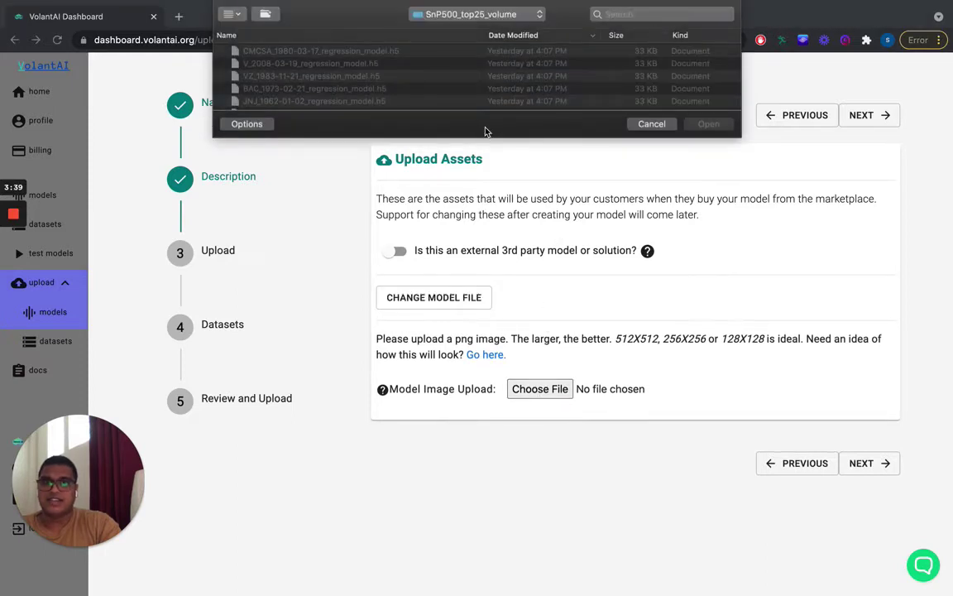
left_click(442, 15)
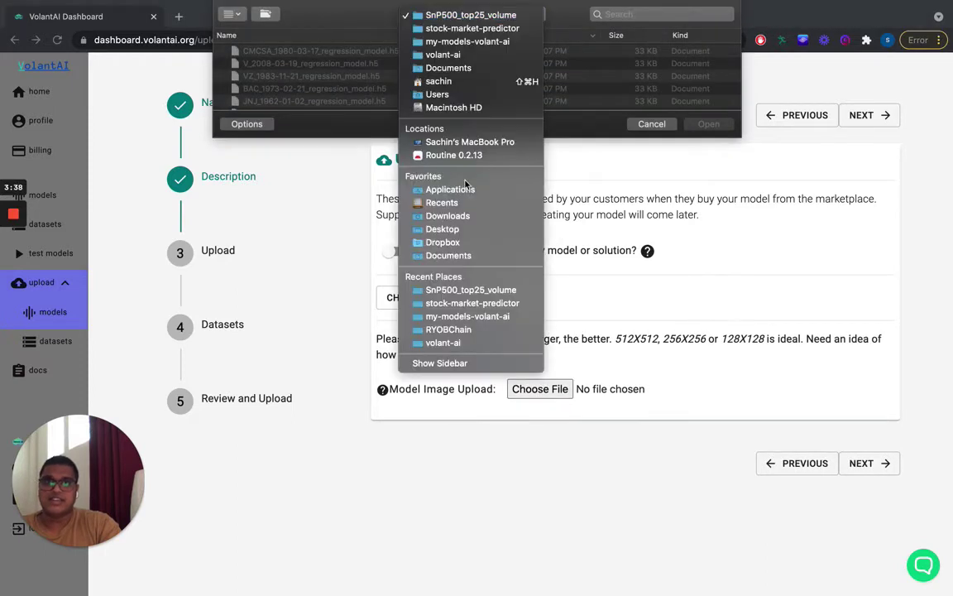
left_click(453, 253)
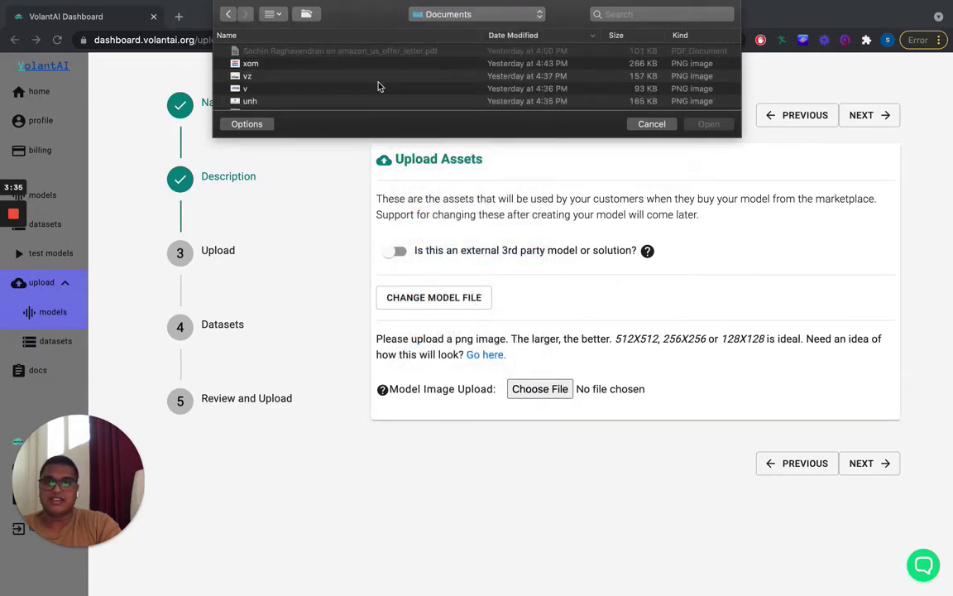
scroll(340, 74, "down", 3)
double_click(331, 72)
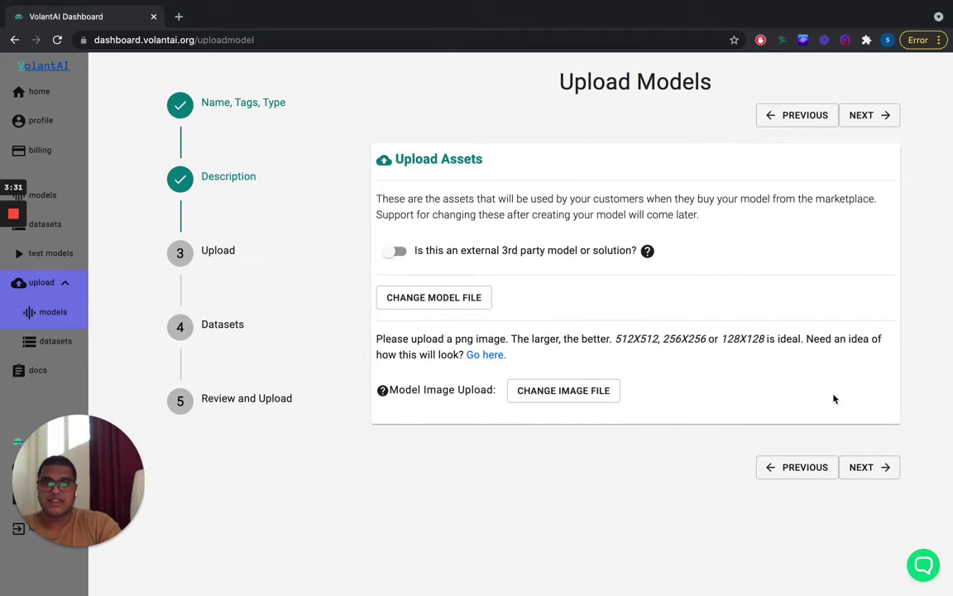
Skip Associate Datasets, review the summary, and upload TSLA Close Predictor
left_click(863, 470)
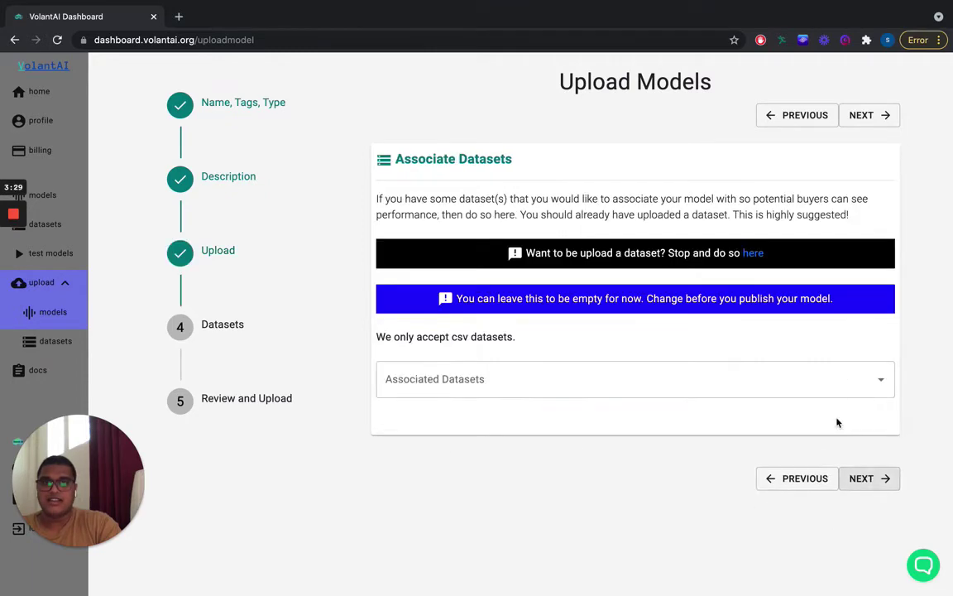
left_click(858, 477)
scroll(774, 459, "down", 5)
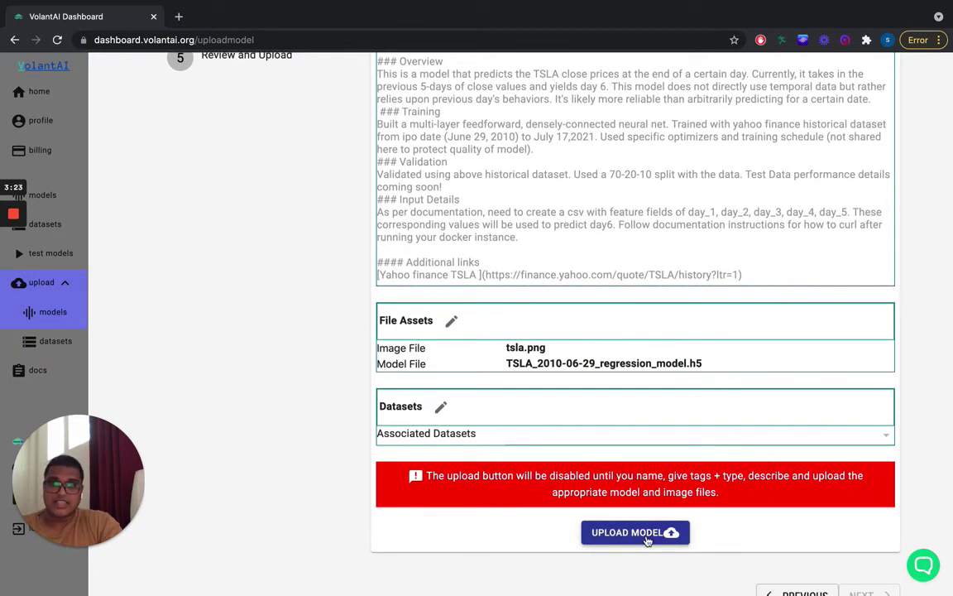
left_click(647, 537)
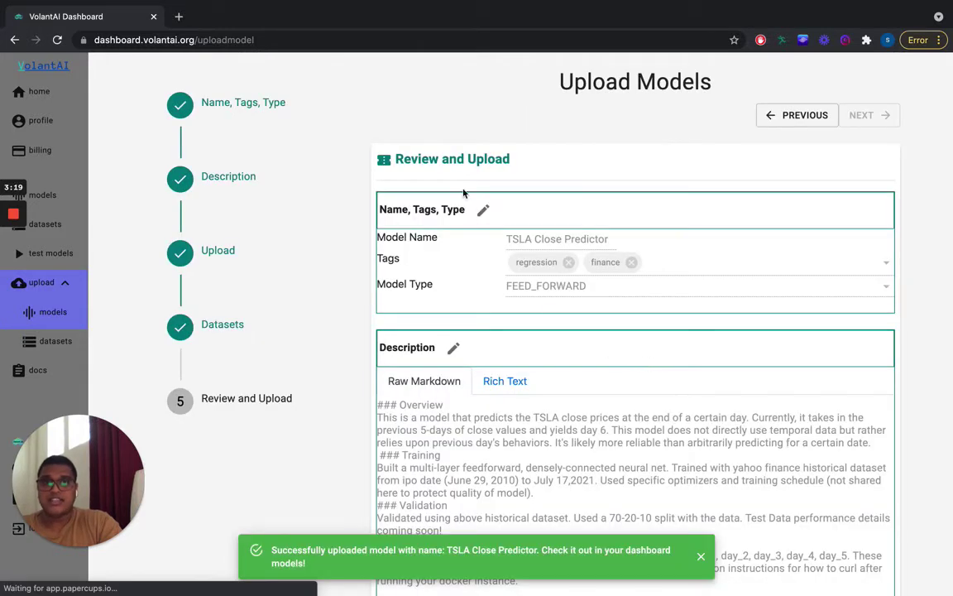
On the models page, page the owned-models carousel to 31-33 of 33, showing TSLA Close Predictor
left_click(57, 202)
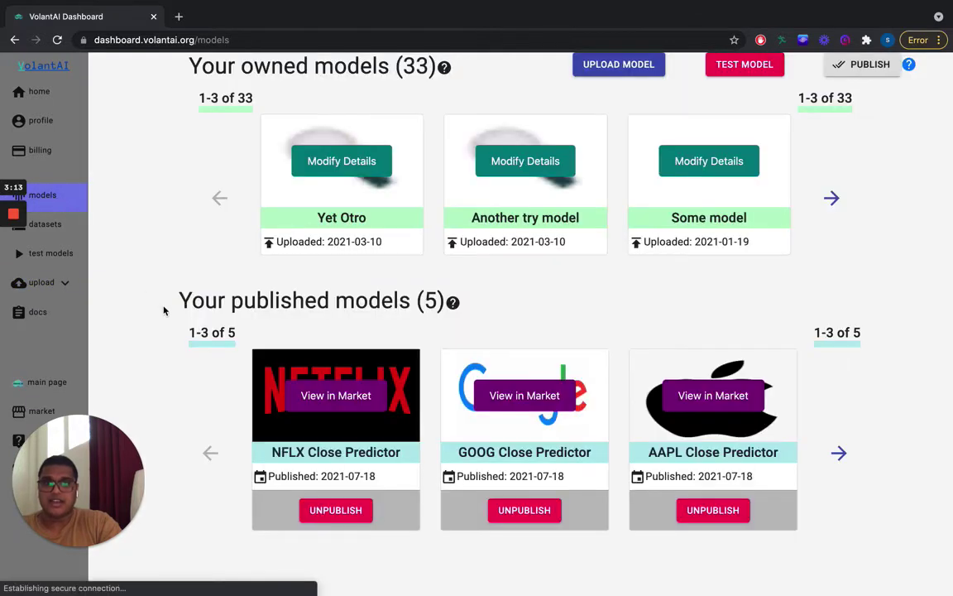
left_click(830, 199)
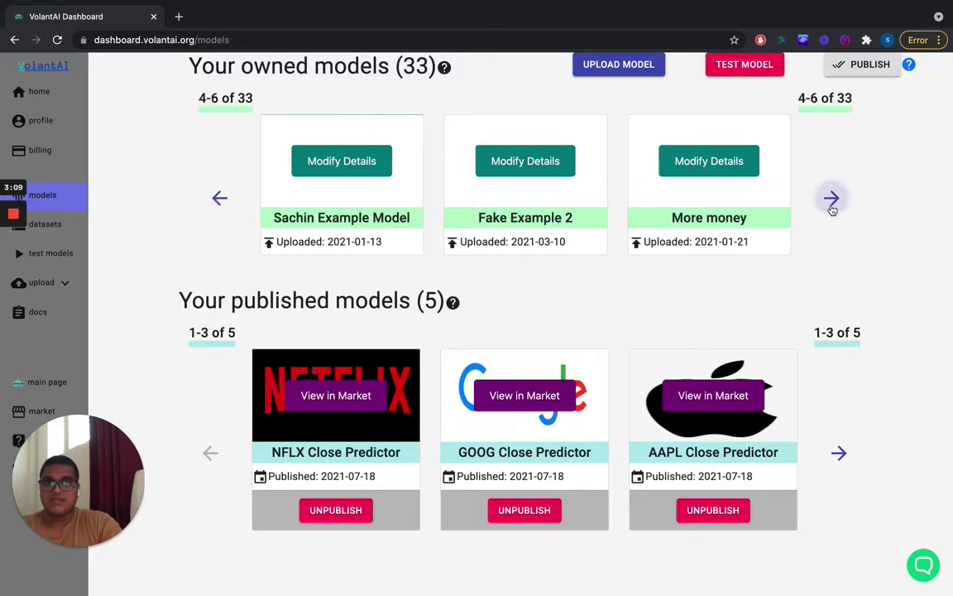
left_click(831, 207)
left_click(832, 207)
left_click(831, 207)
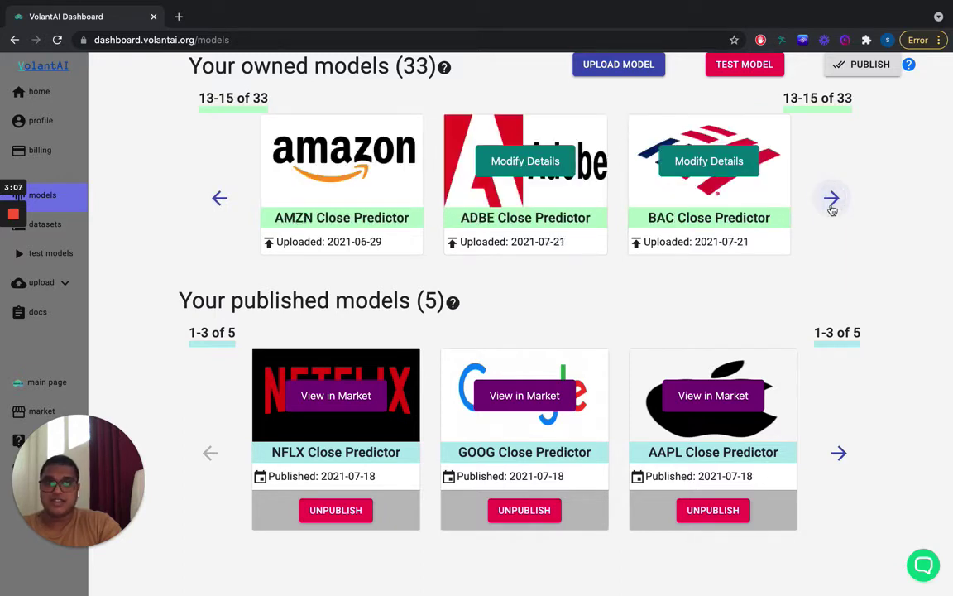
left_click(832, 207)
left_click(832, 207)
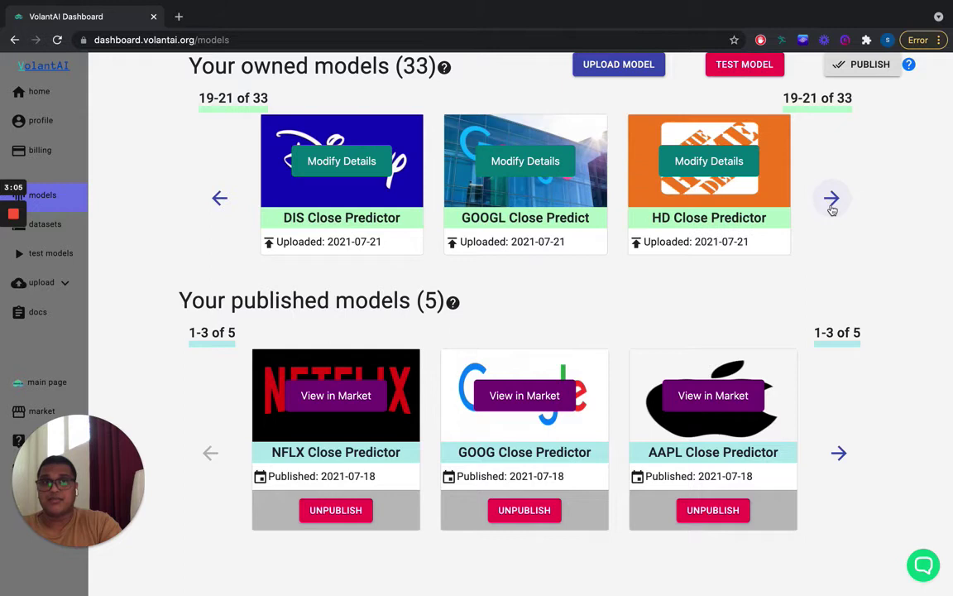
left_click(831, 207)
left_click(832, 202)
left_click(832, 202)
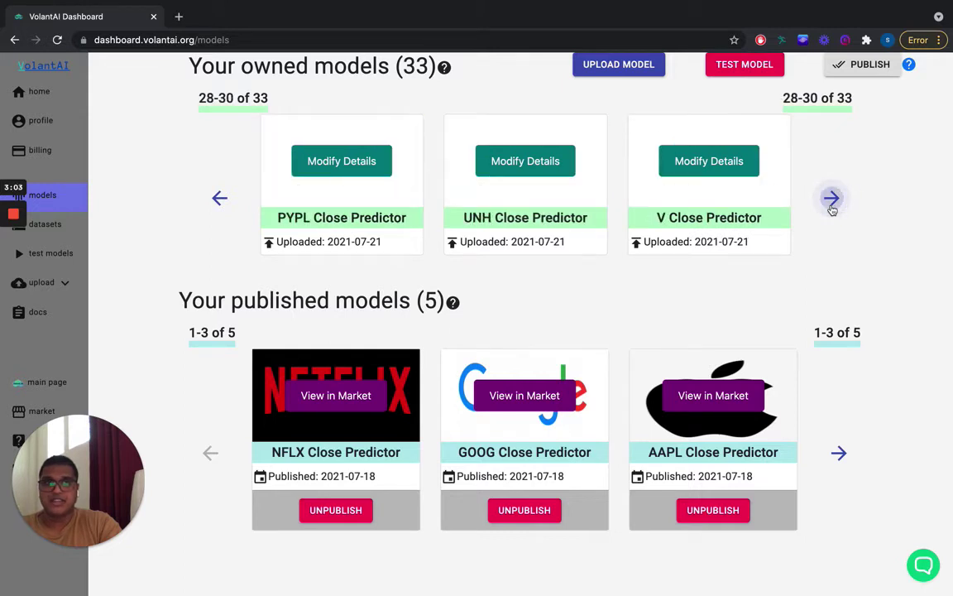
left_click(831, 203)
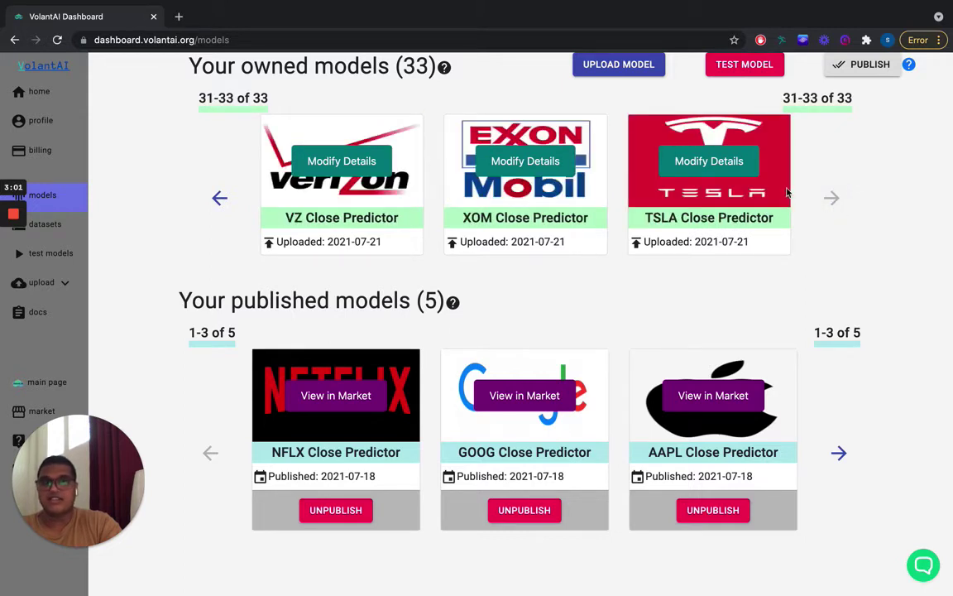
Publish TSLA Close Predictor to the marketplace with Price(USD) set to 40
left_click(865, 64)
left_click(850, 94)
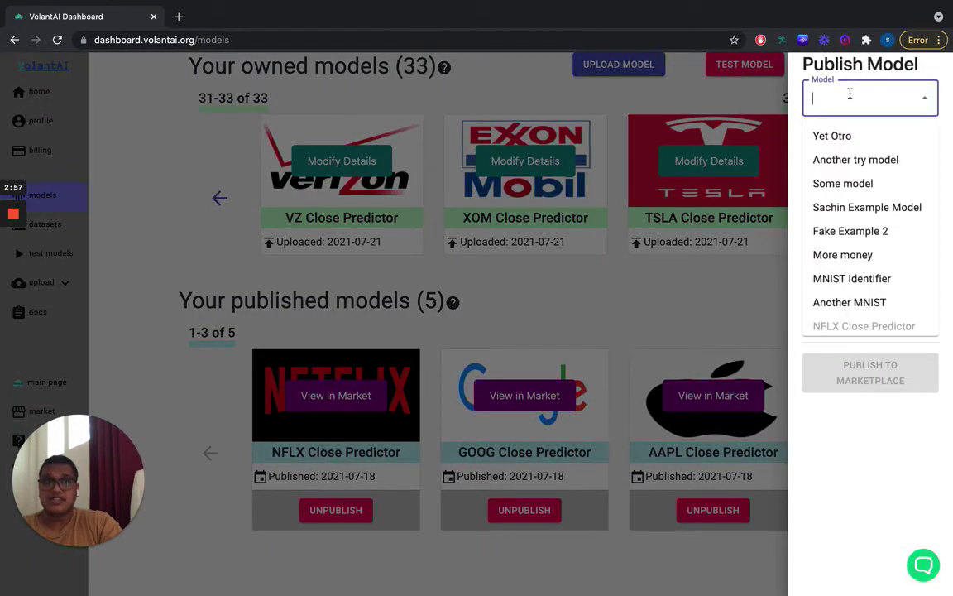
type("ts")
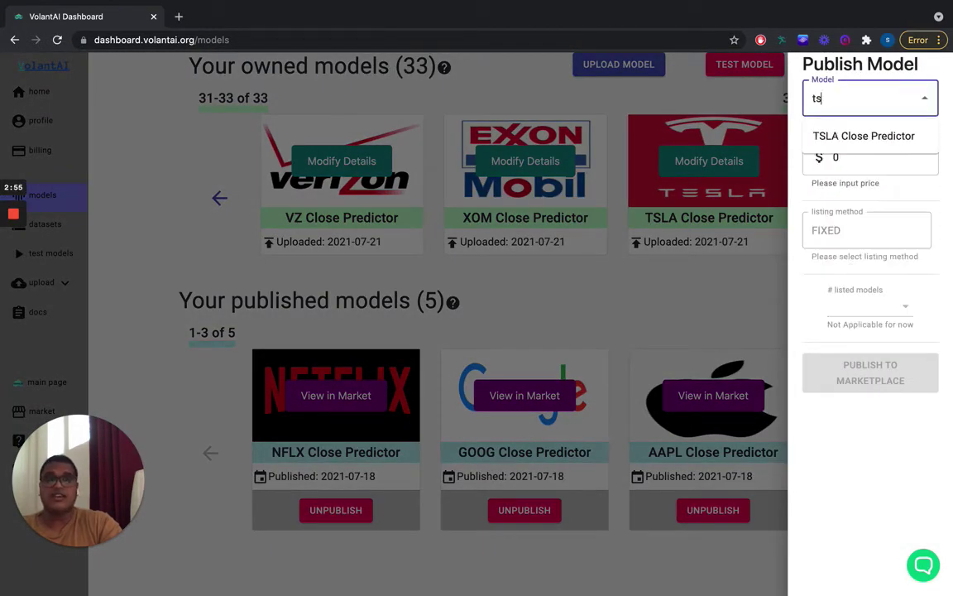
left_click(863, 133)
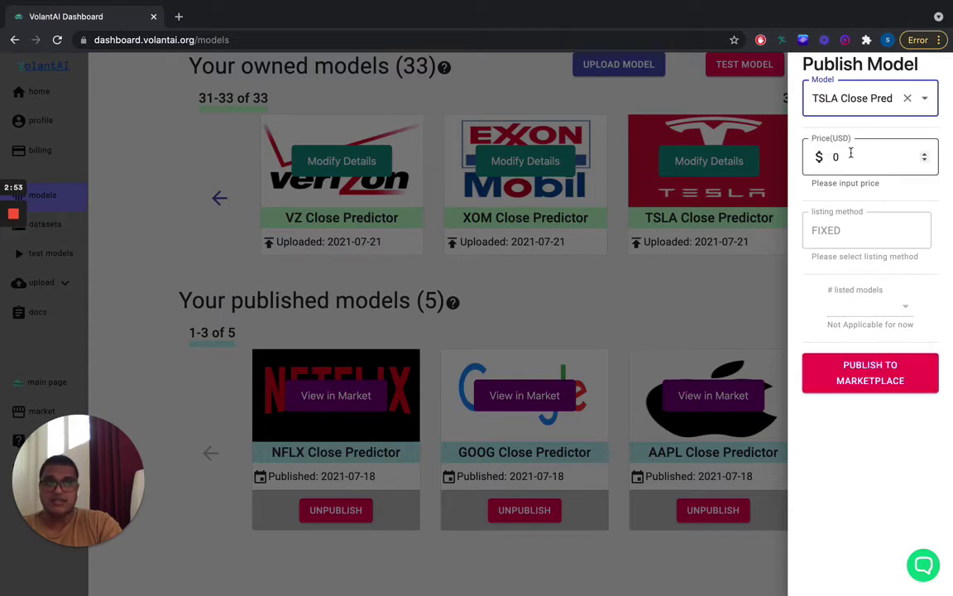
left_click(850, 154)
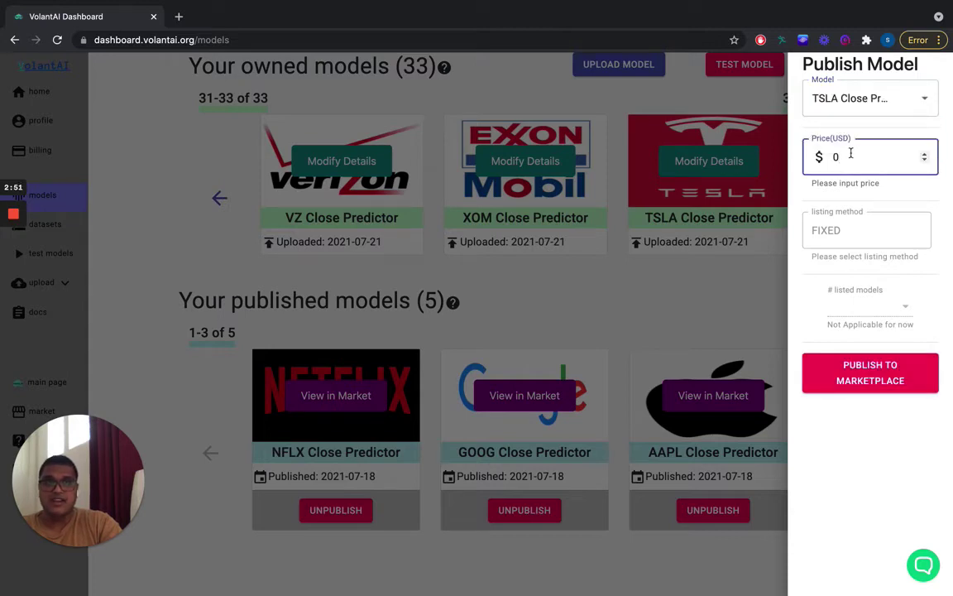
key("BackSpace")
type("40")
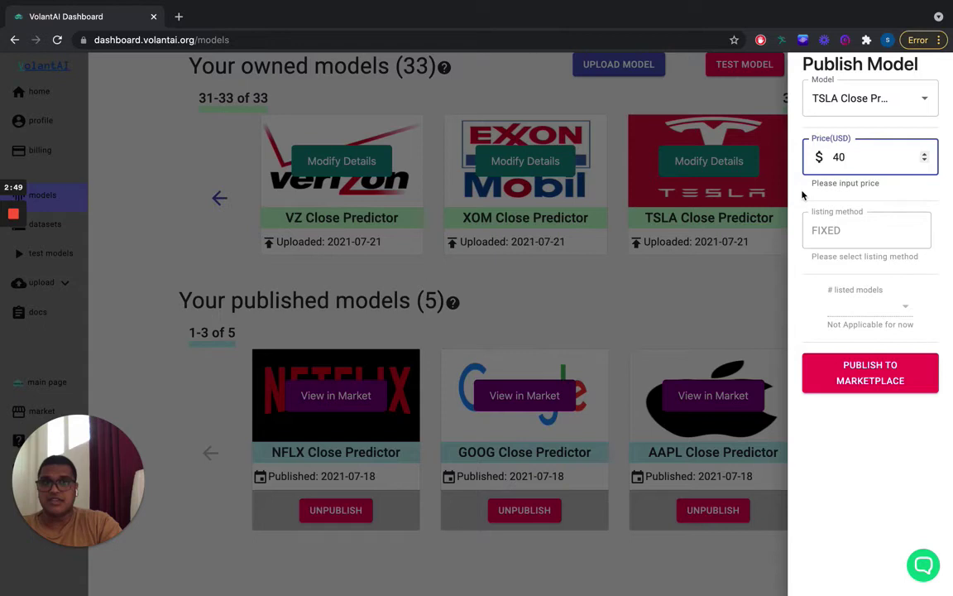
left_click(801, 195)
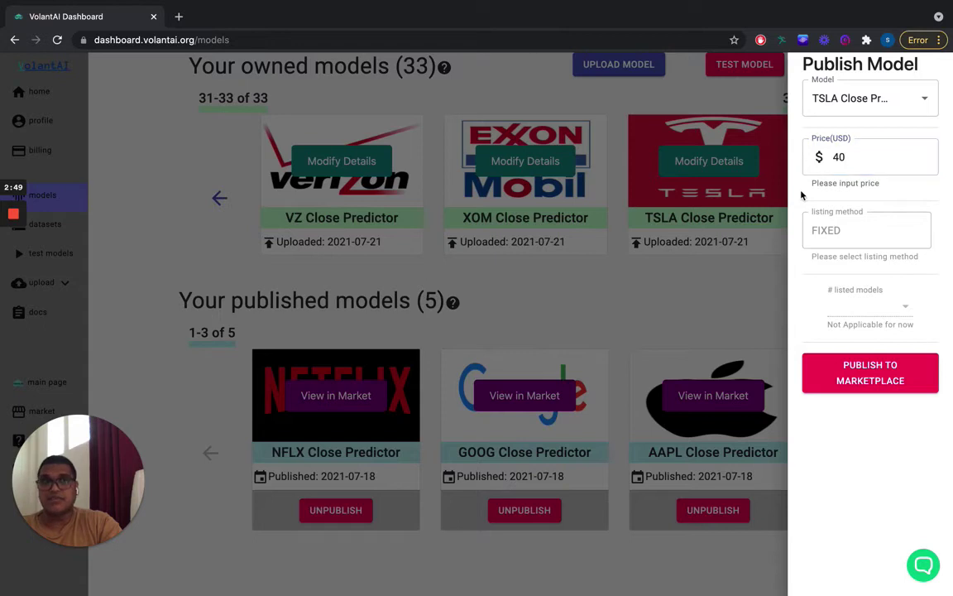
left_click(853, 381)
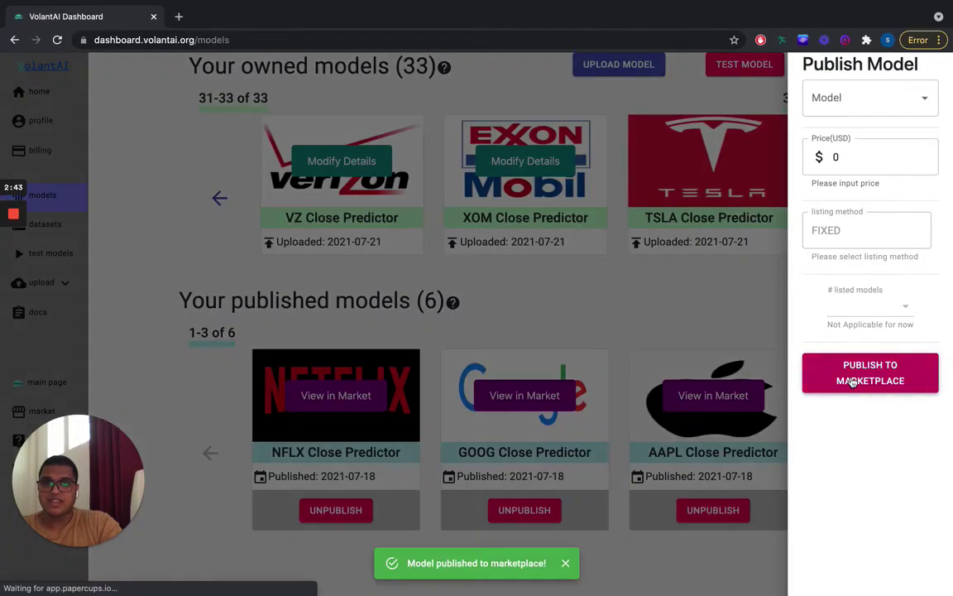
left_click(674, 332)
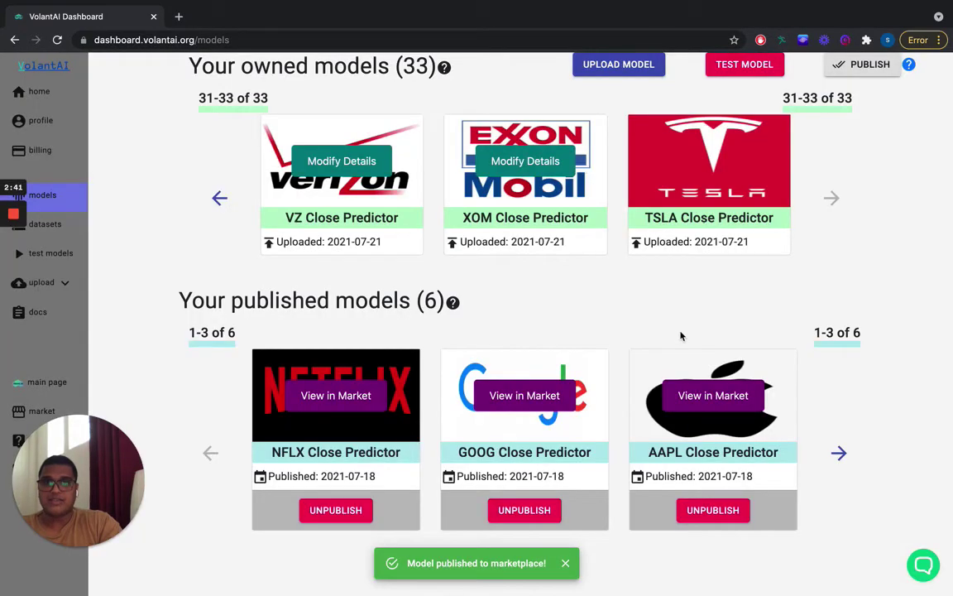
Open the marketplace in a new tab and scroll to the TSLA Close Predictor card at $44
left_click(42, 411)
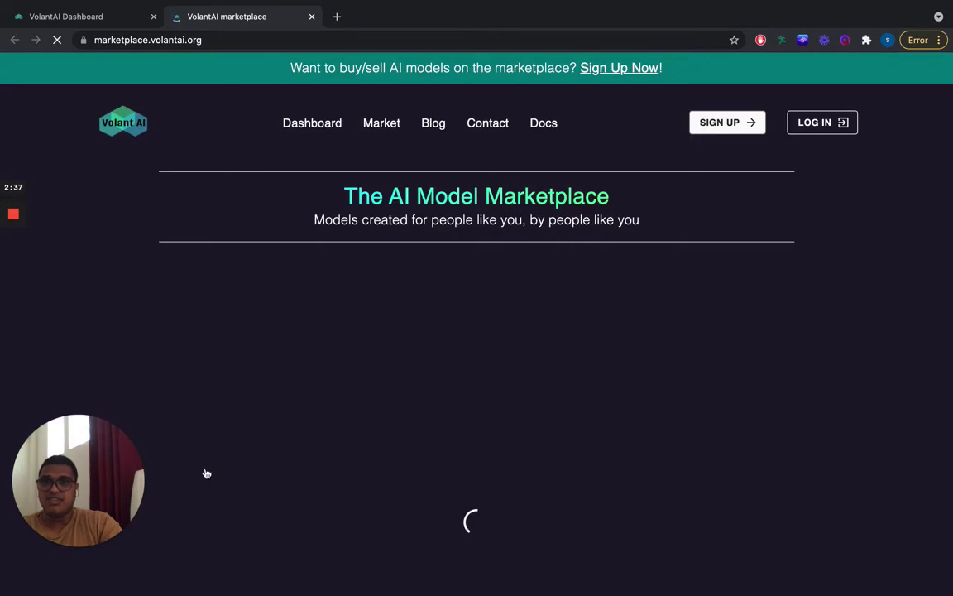
scroll(252, 506, "down", 1)
scroll(251, 506, "down", 3)
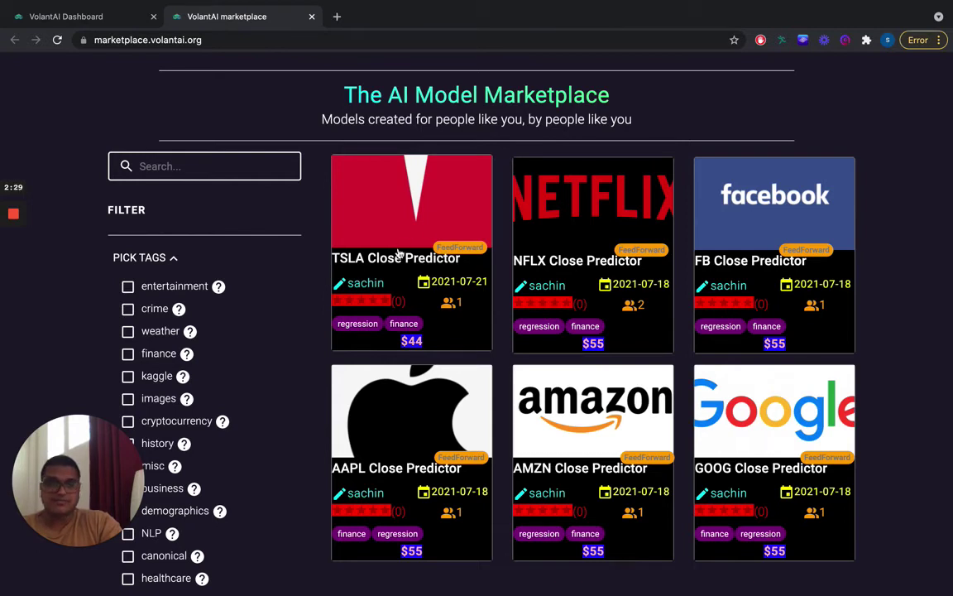
Open the TSLA Close Predictor card to see its $44 Model Details page
left_click(399, 254)
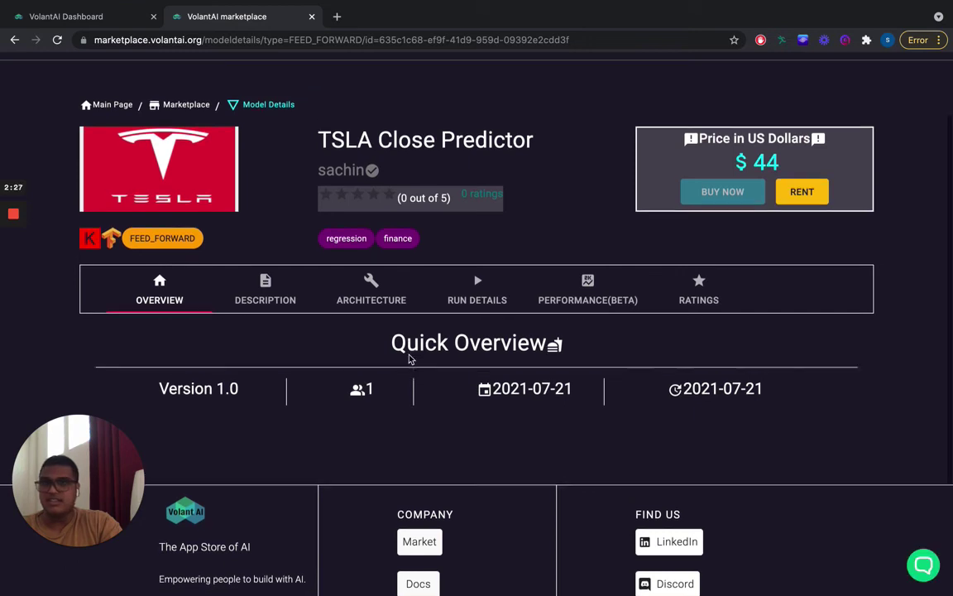